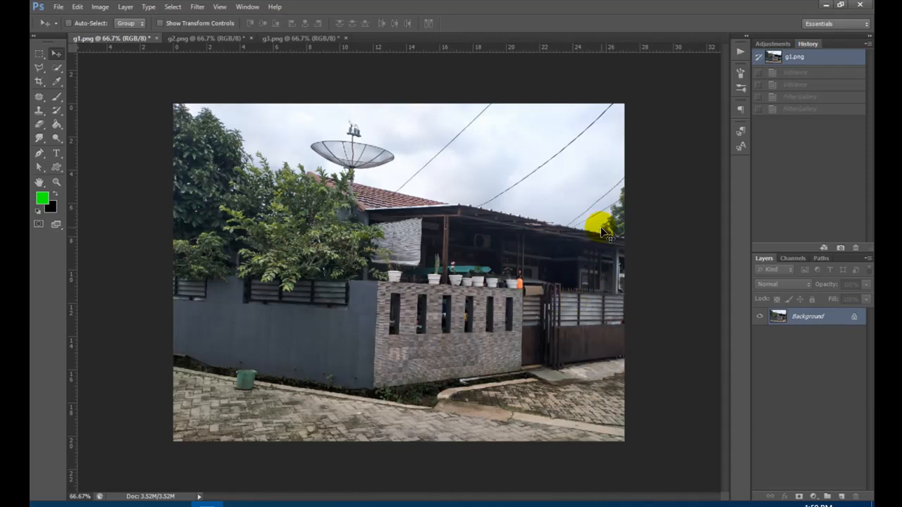
click(246, 7)
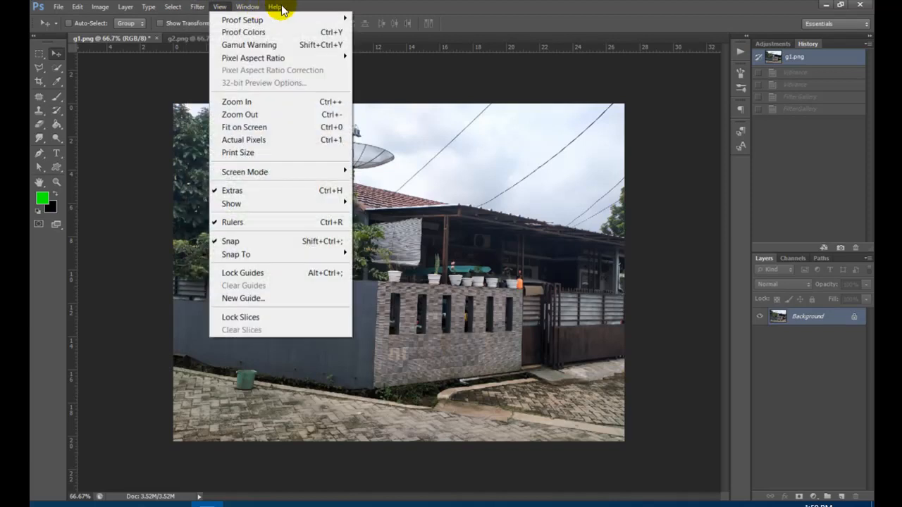
mouse_move(258, 7)
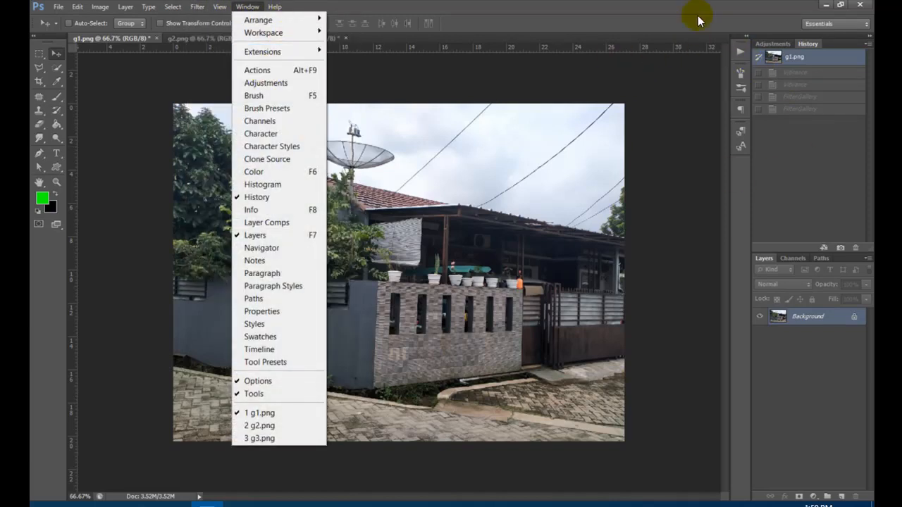
click(718, 9)
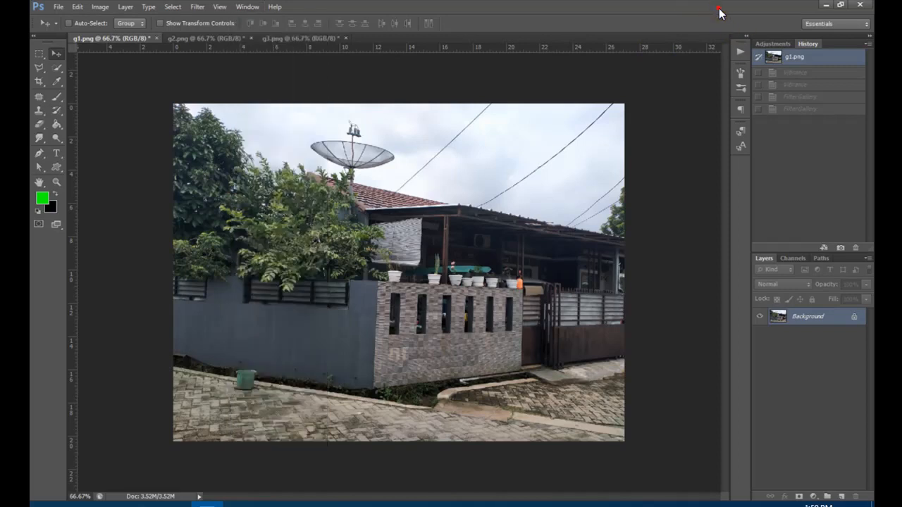
Step: Show the list of recorded actions, examine the contents of the Default Actions set, and collapse the set again
click(740, 53)
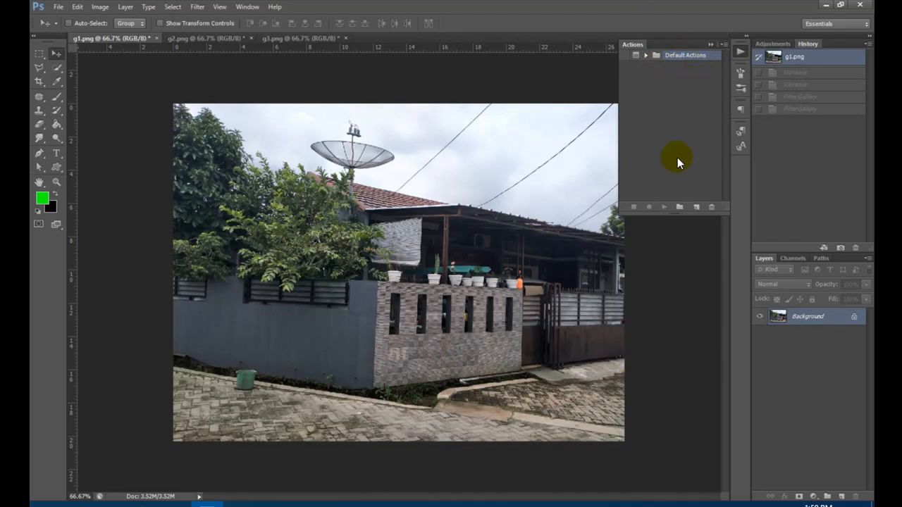
click(646, 55)
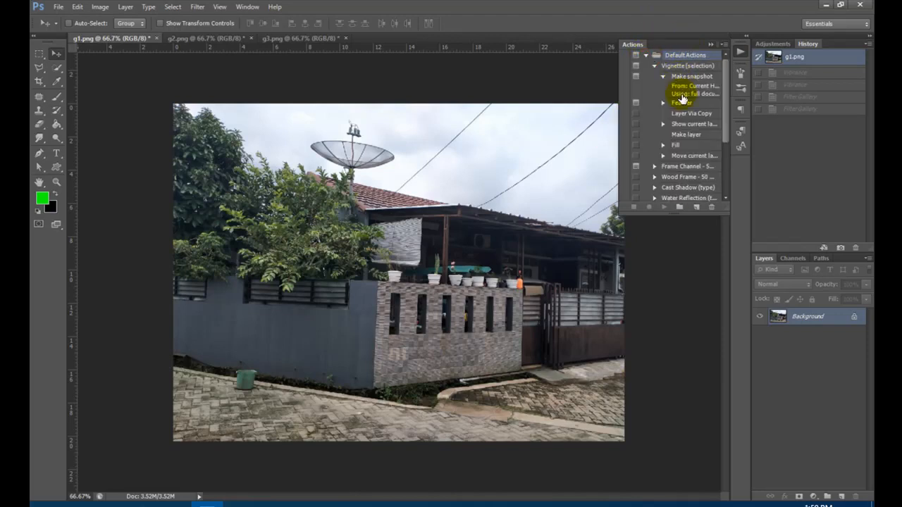
click(663, 76)
click(663, 77)
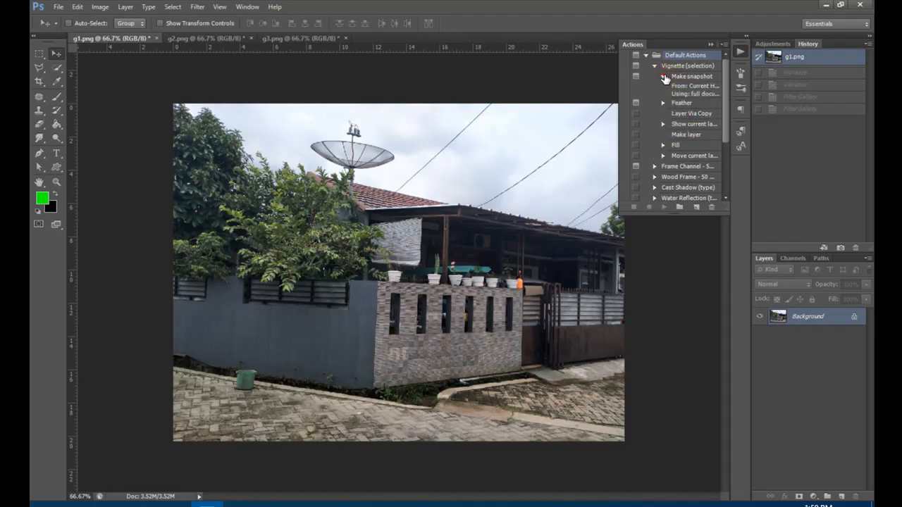
click(636, 44)
click(738, 52)
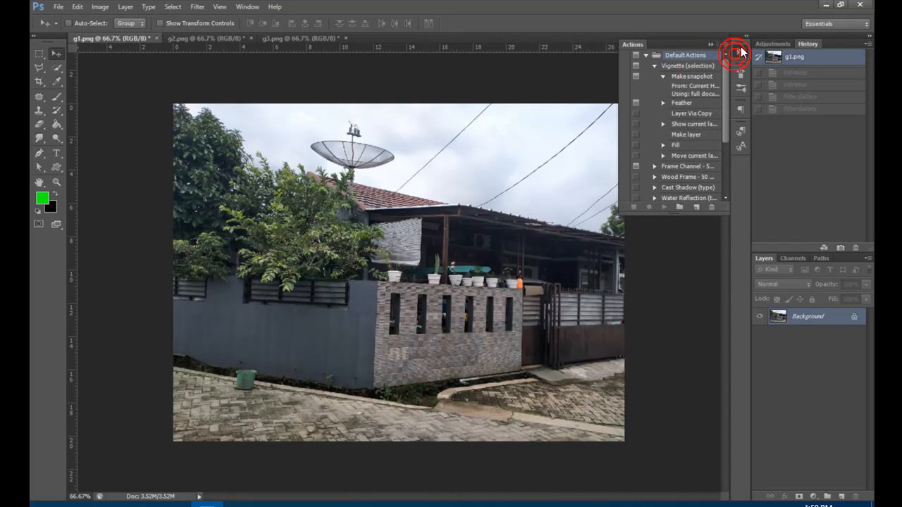
click(645, 56)
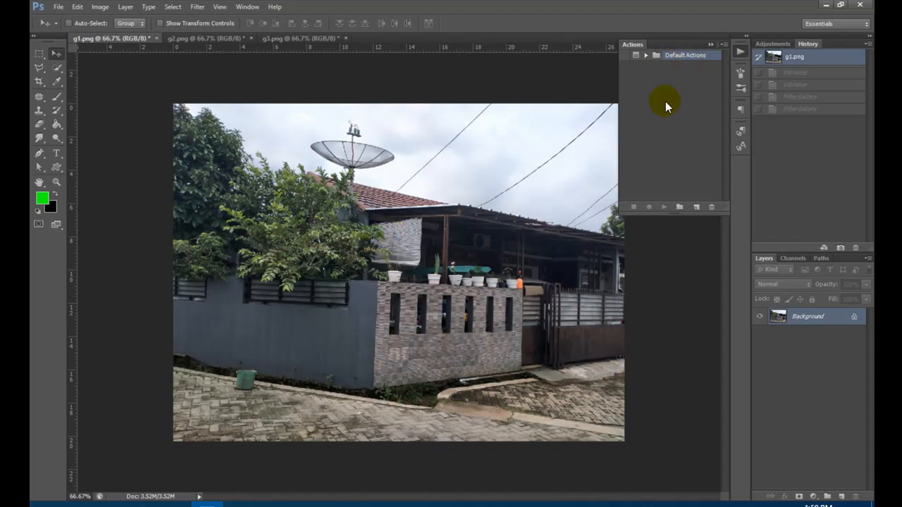
Step: Create an action set named "efek 1" and start recording a new action called Action 1 in it
click(681, 209)
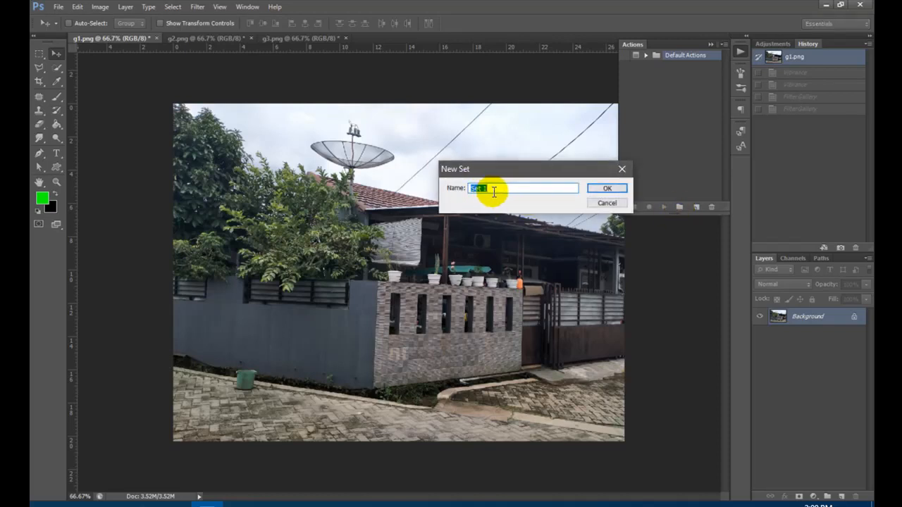
text(efek1)
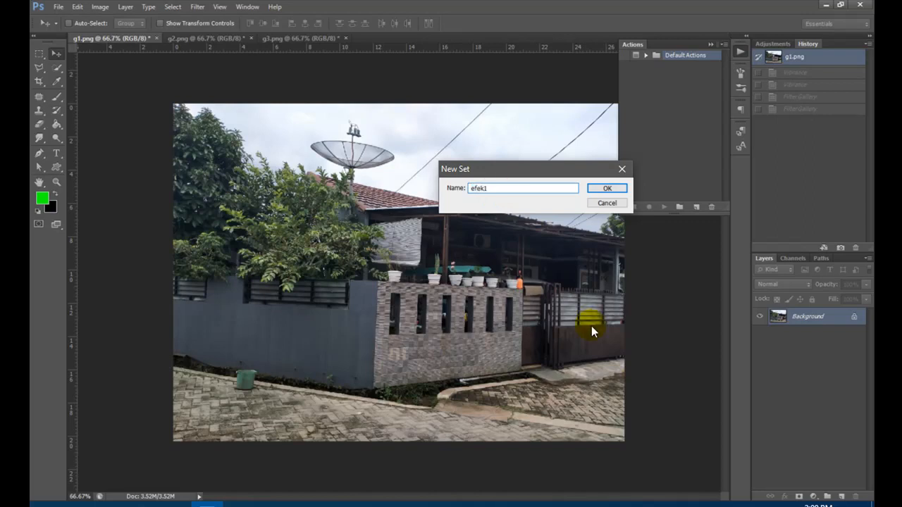
click(483, 188)
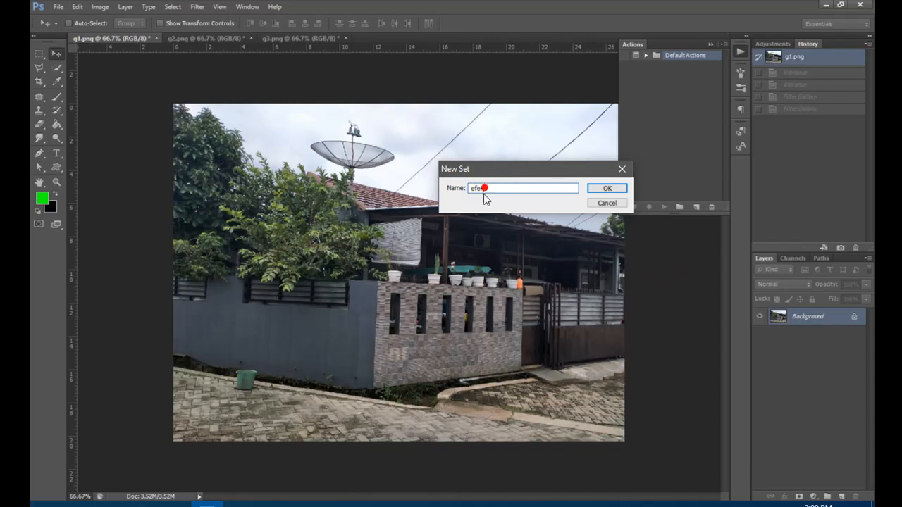
click(605, 191)
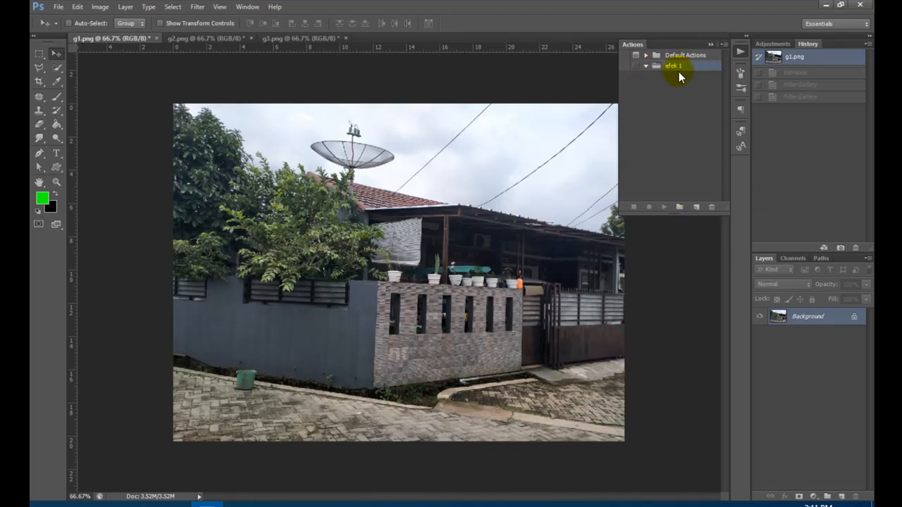
click(697, 209)
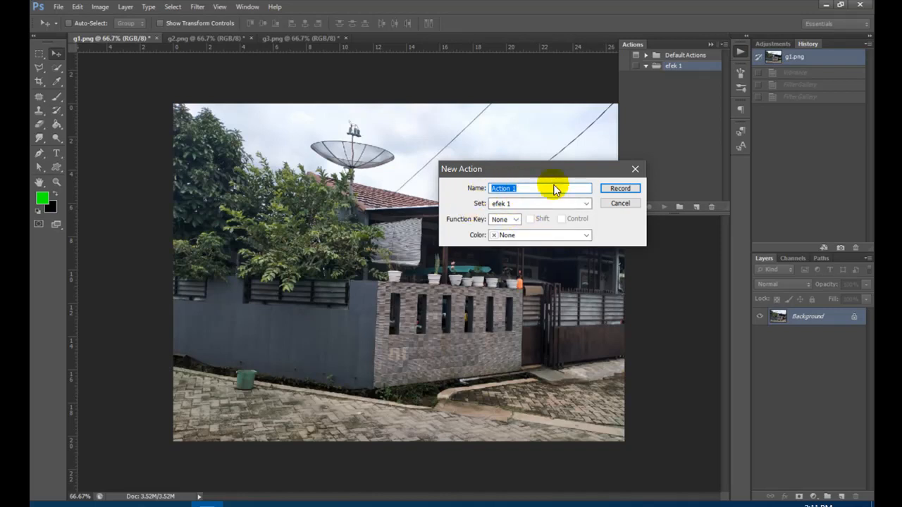
click(619, 189)
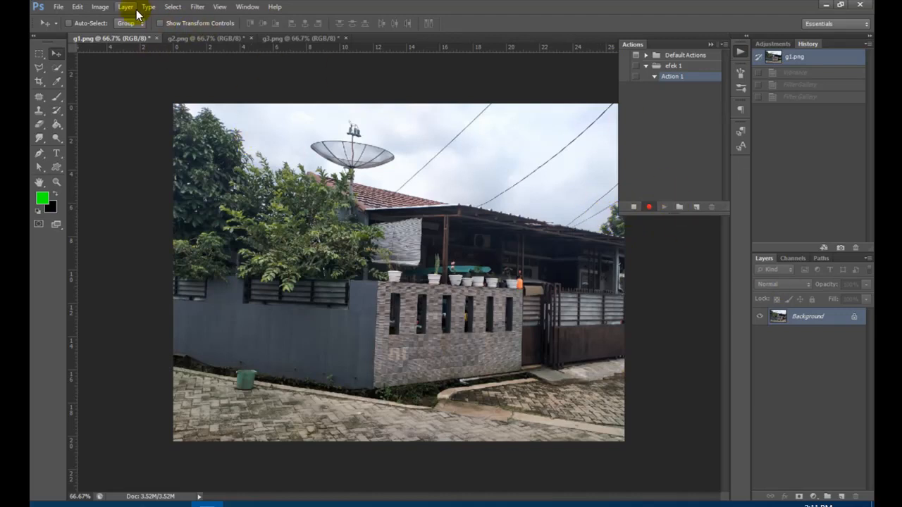
Step: Apply a Vibrance adjustment to g1.png with vibrance at +63 and strongly increased saturation
click(100, 7)
mouse_move(132, 39)
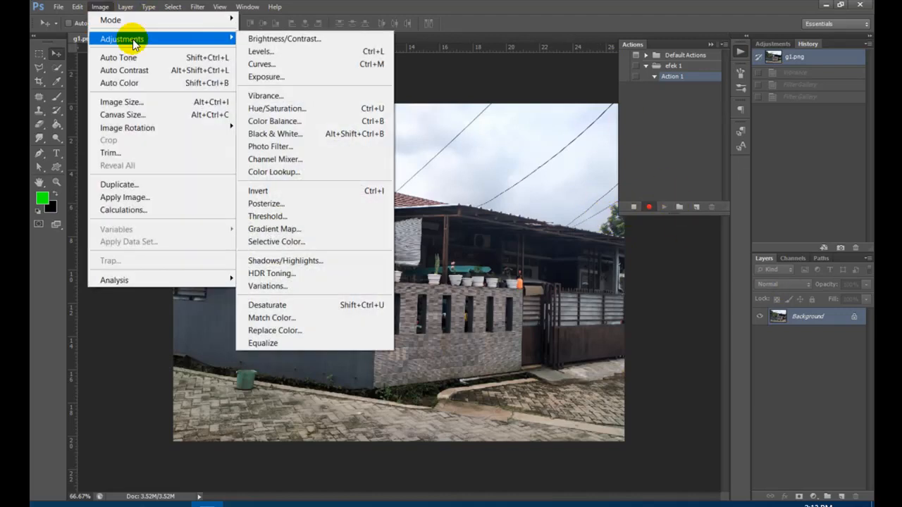
click(292, 97)
drag(512, 116, 551, 114)
drag(511, 83, 548, 112)
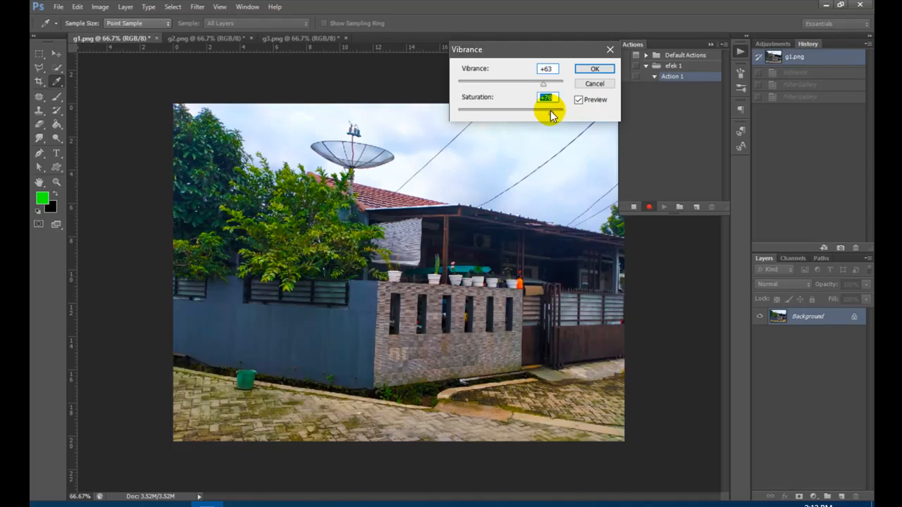
click(595, 71)
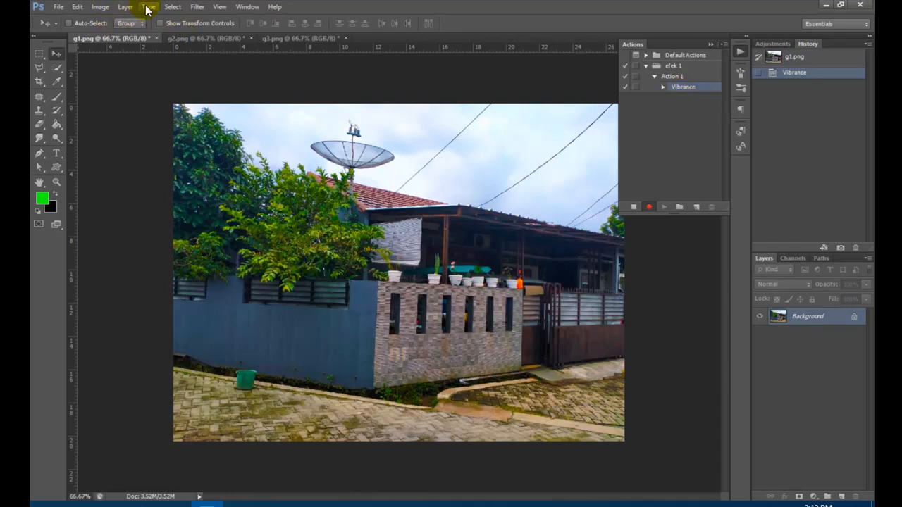
Step: Apply the Poster Edges artistic filter with edge thickness 2, edge intensity 1 and posterization 2
click(195, 8)
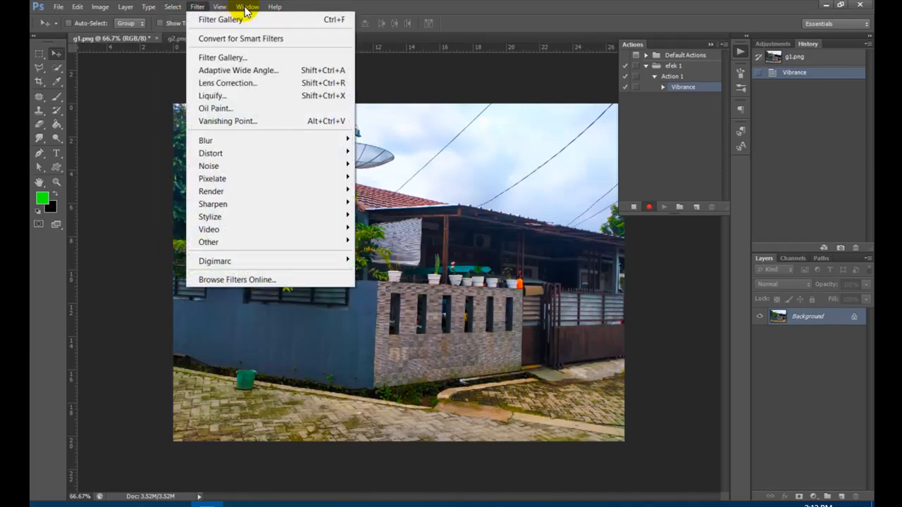
click(248, 57)
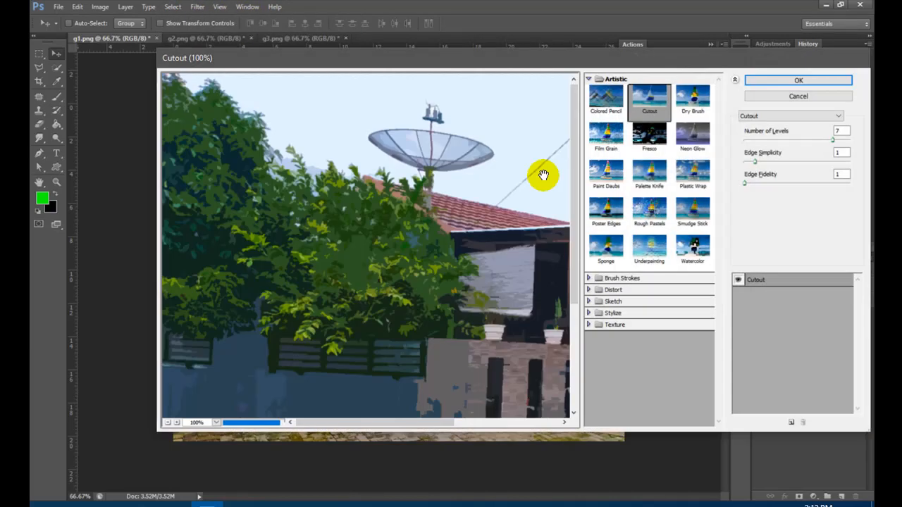
click(605, 212)
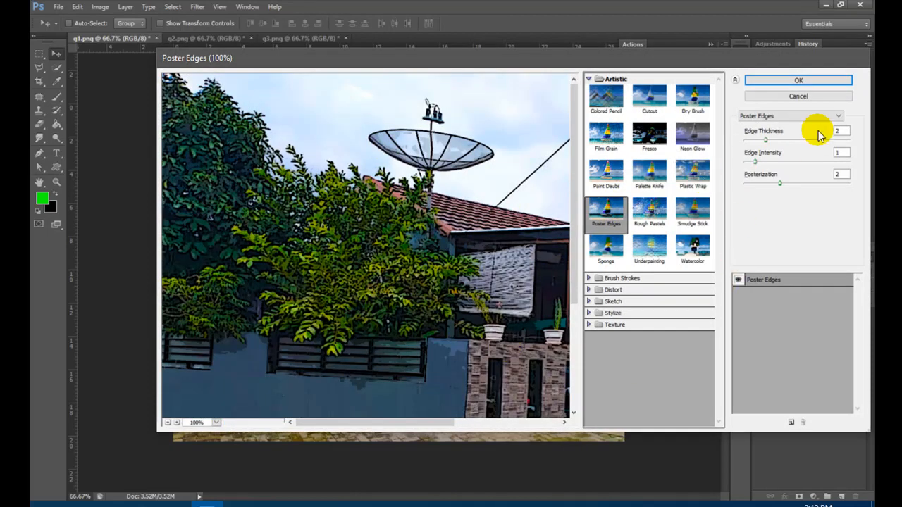
click(831, 83)
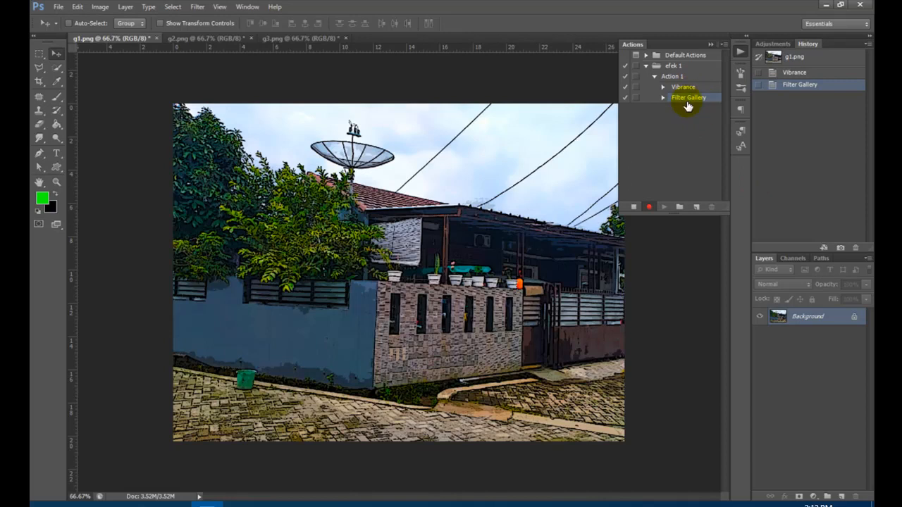
Step: Apply the Cutout artistic filter with 7 levels, edge simplicity 1 and edge fidelity 1, and stop recording the action
click(192, 12)
click(197, 7)
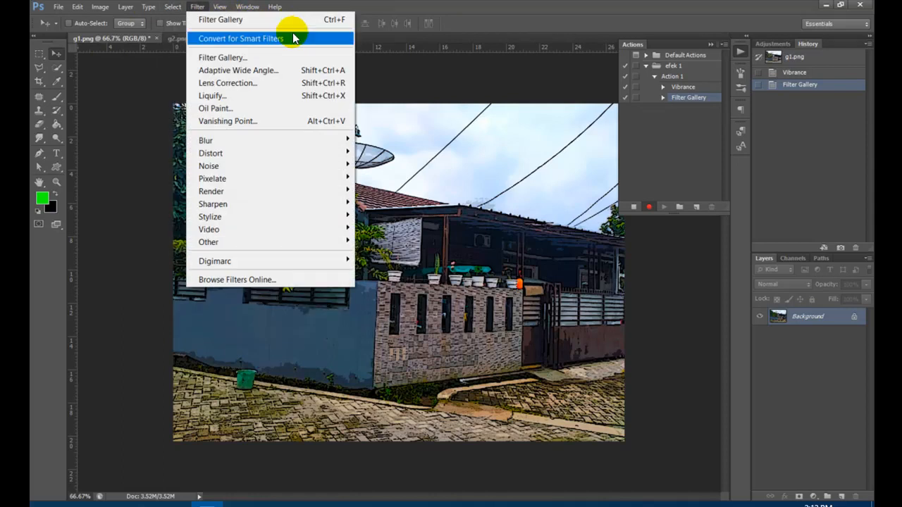
click(292, 58)
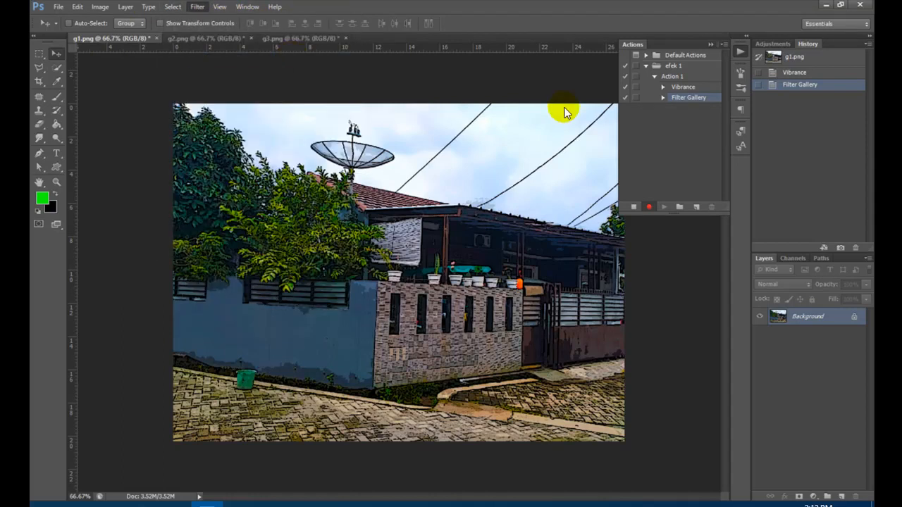
click(652, 100)
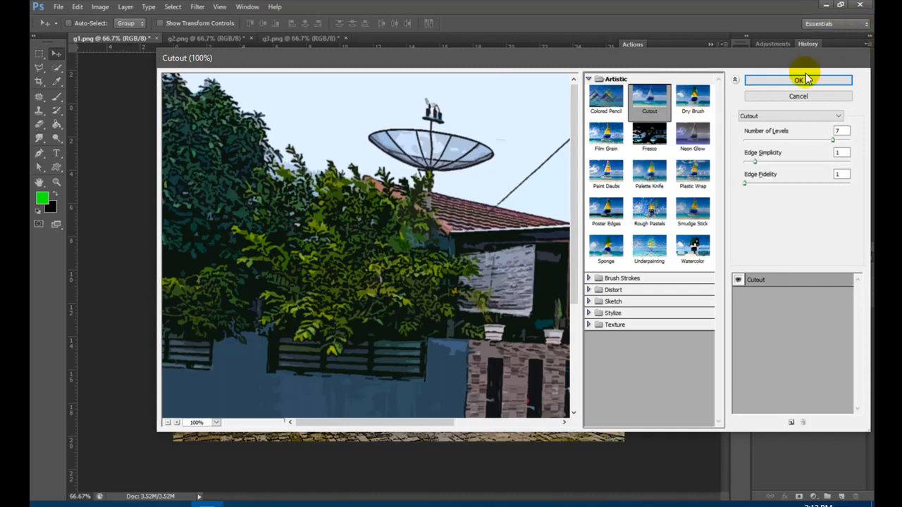
click(771, 78)
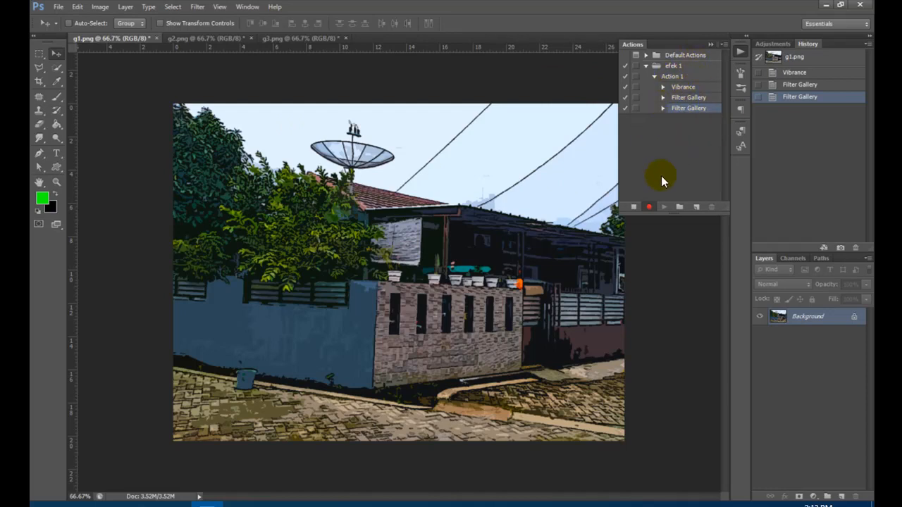
click(634, 210)
click(634, 207)
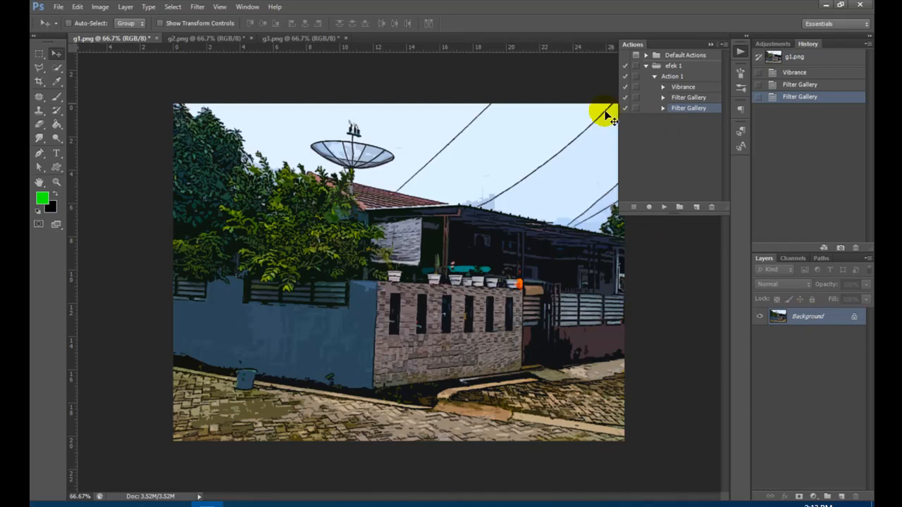
Step: Collapse the recorded commands of Action 1 and the efek 1 set that contains it
click(645, 66)
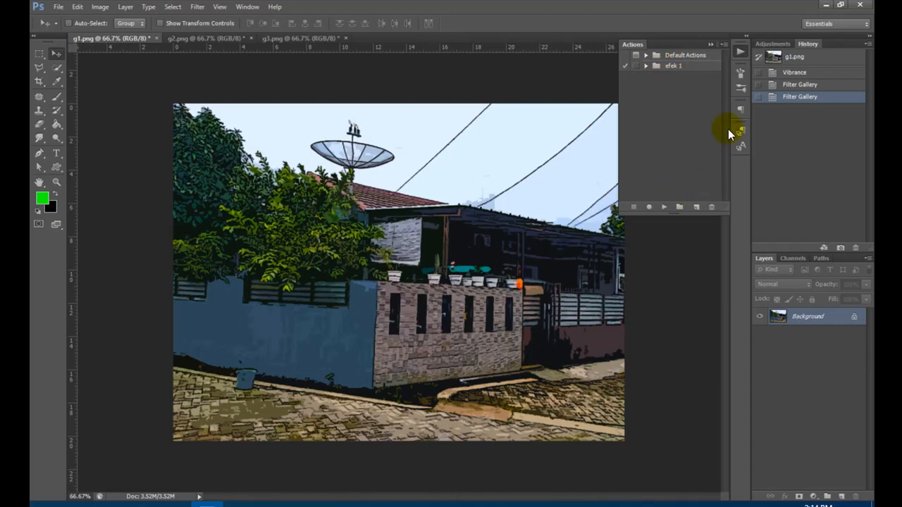
click(645, 65)
click(654, 76)
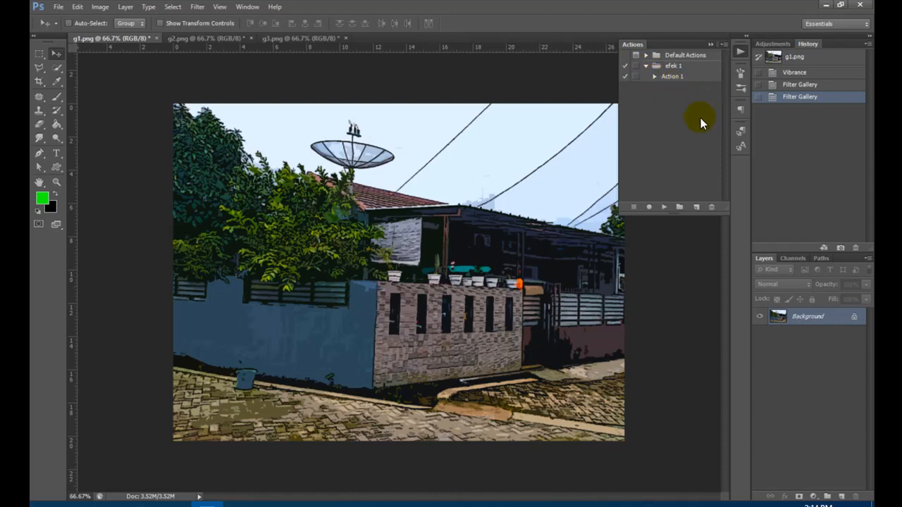
click(645, 66)
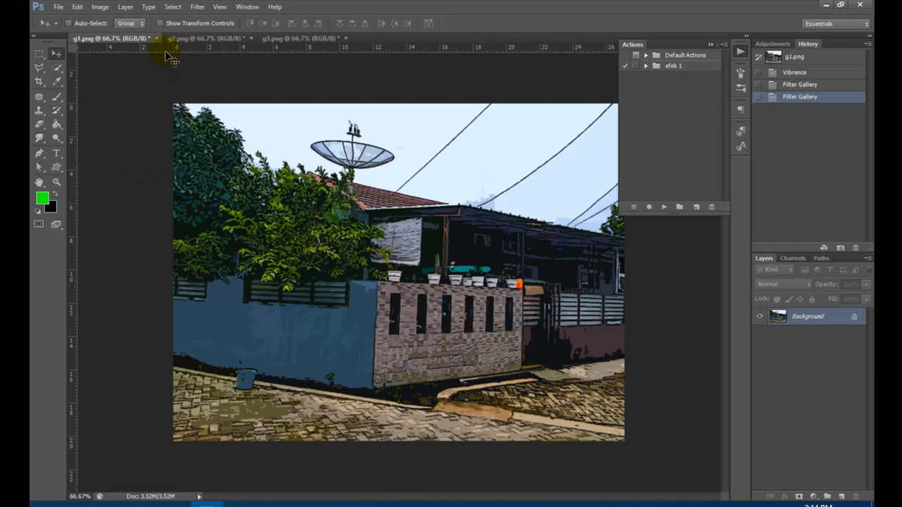
Step: Switch to the g2.png image and play Action 1 from the efek 1 set on it
click(205, 38)
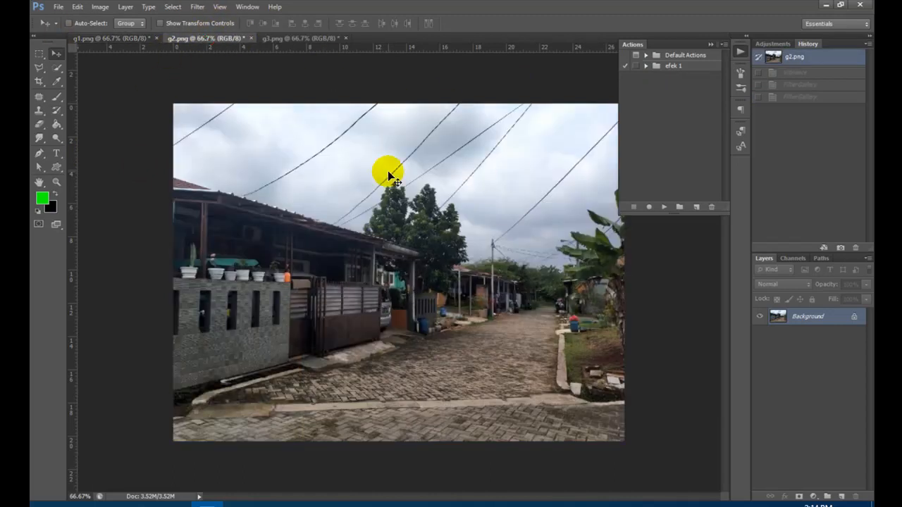
click(98, 38)
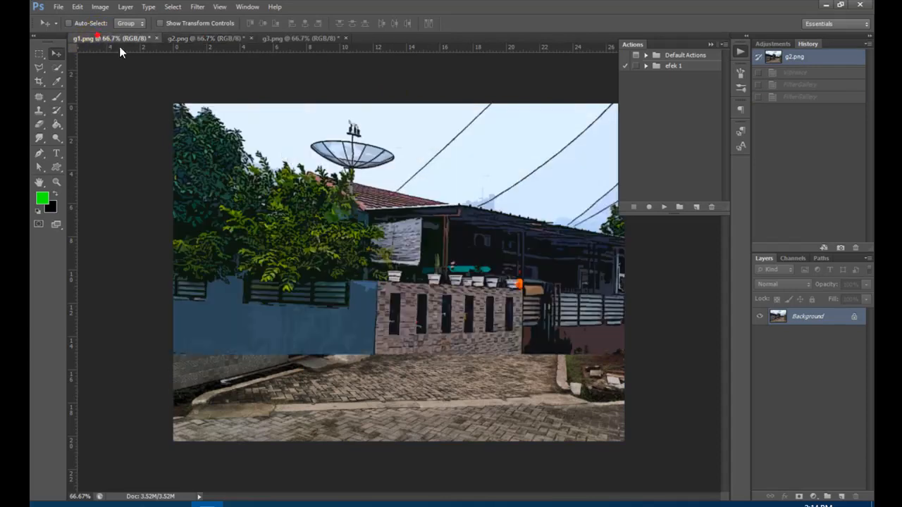
click(210, 40)
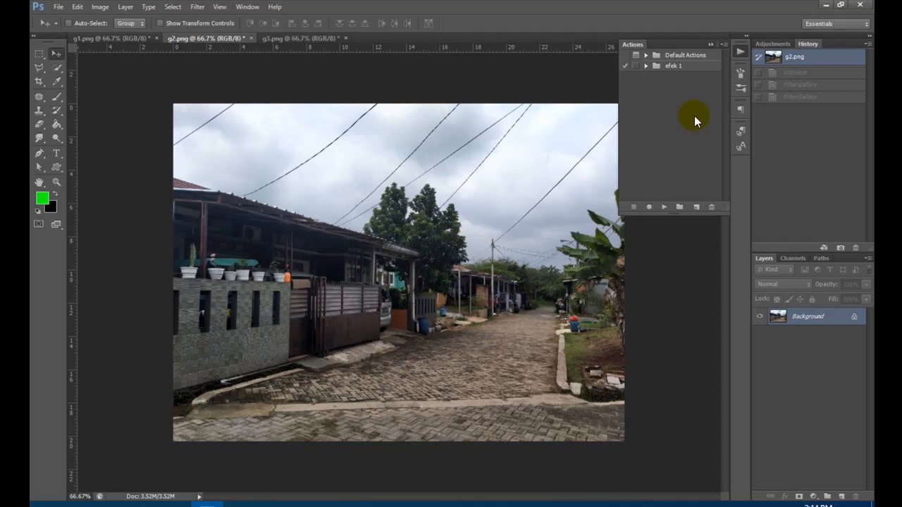
click(646, 65)
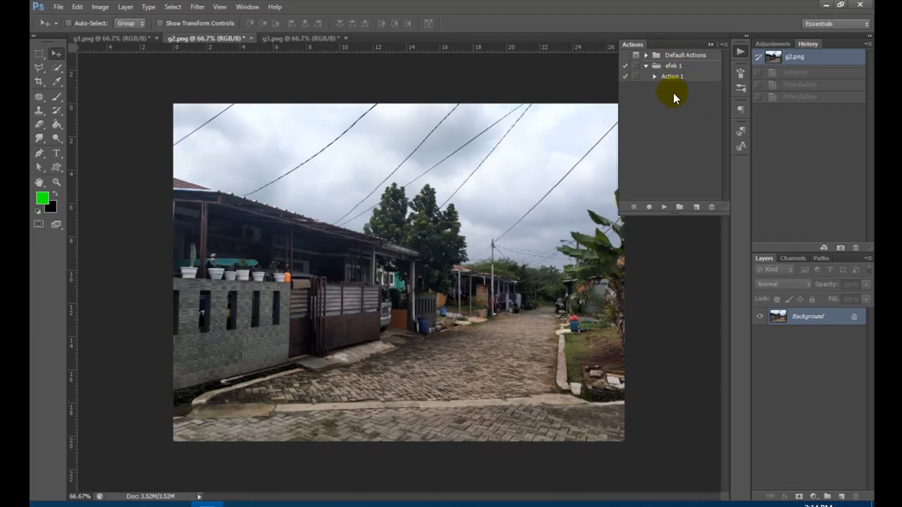
click(673, 78)
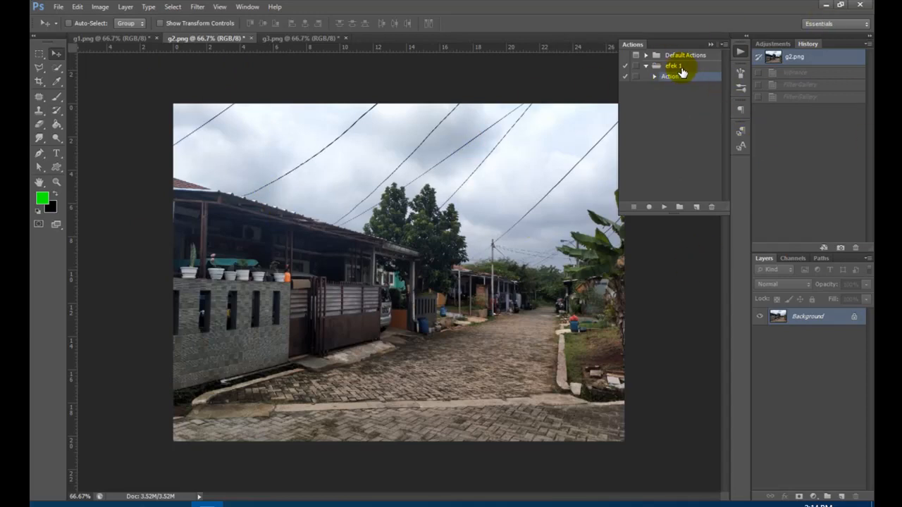
click(666, 210)
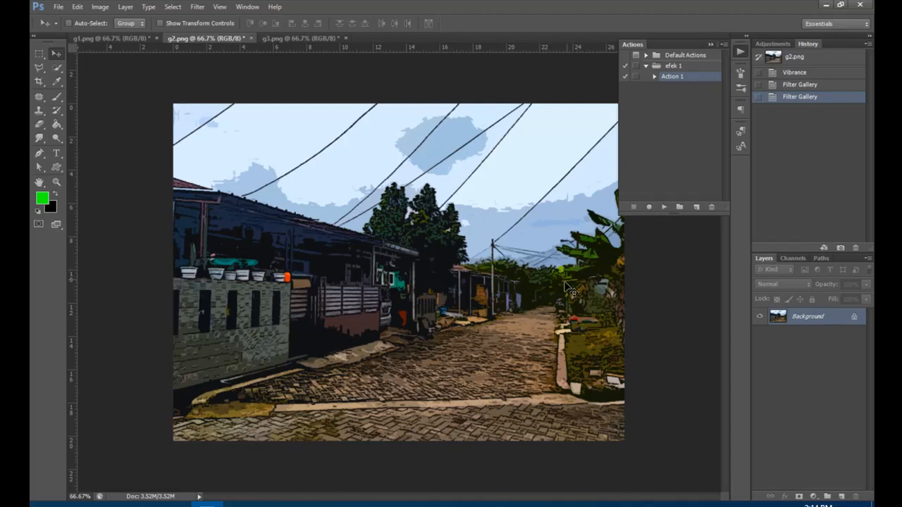
Step: Compare the cartoon effect on g1.png and g2.png by switching back and forth between the two images
click(584, 205)
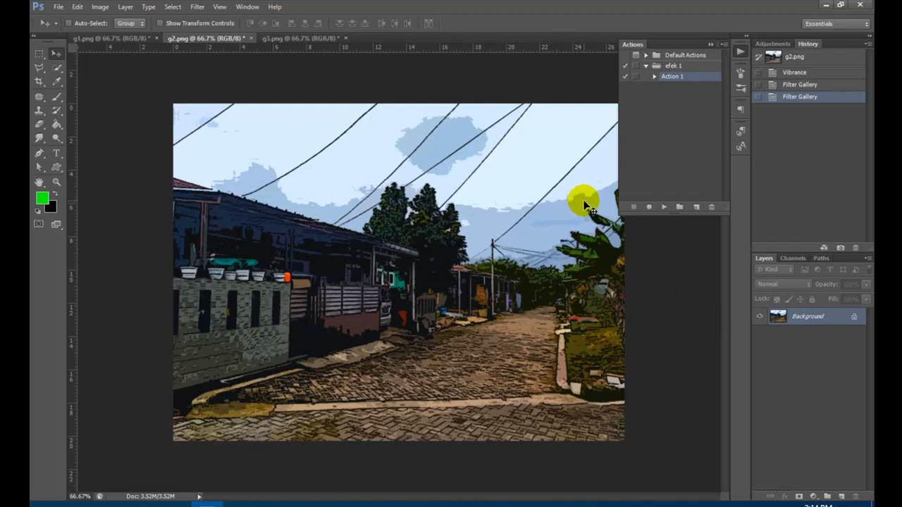
click(117, 38)
click(212, 38)
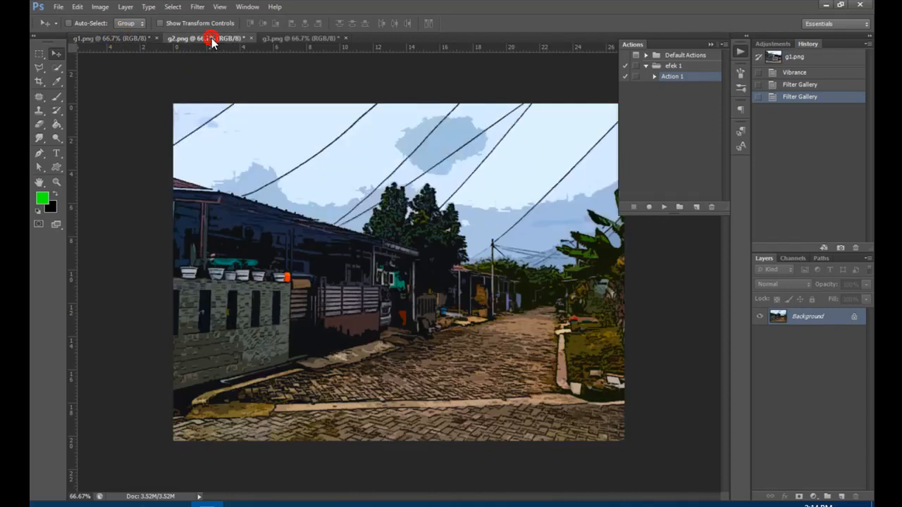
click(125, 39)
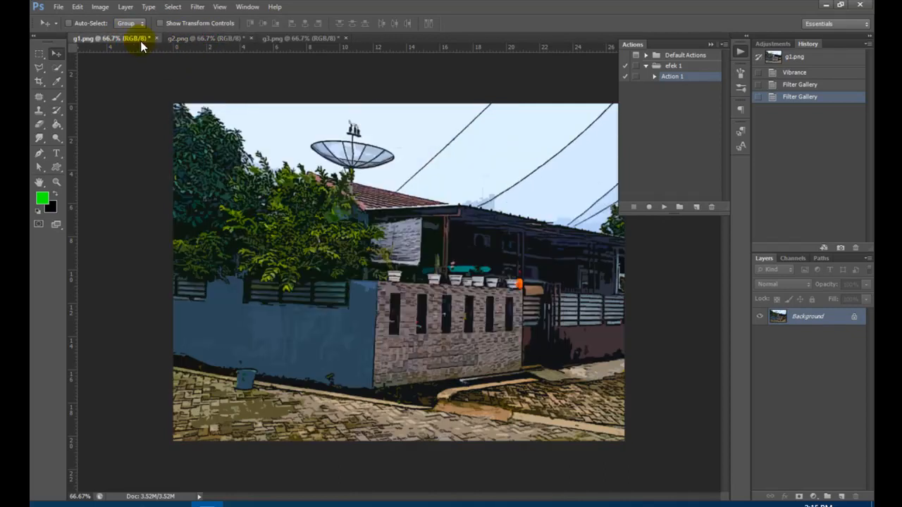
click(179, 39)
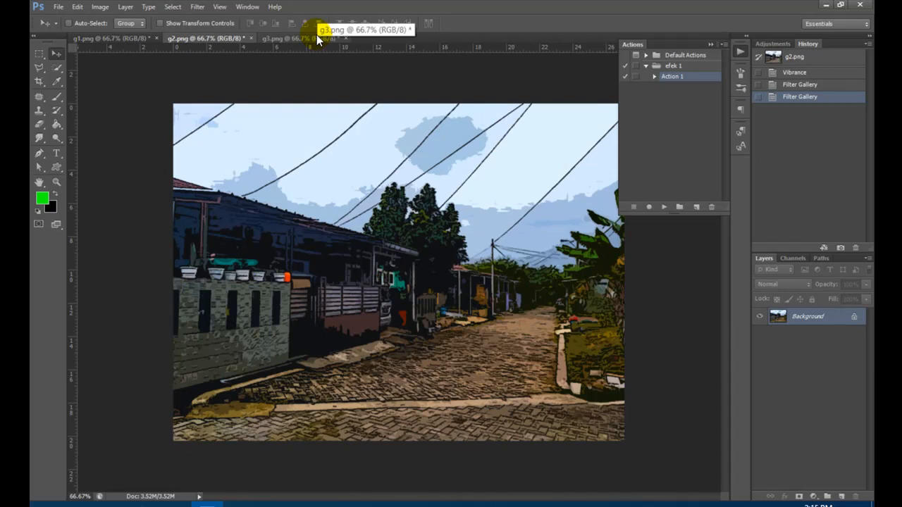
Step: Switch to the g3.png image and play Action 1 from the efek 1 set on it
click(317, 37)
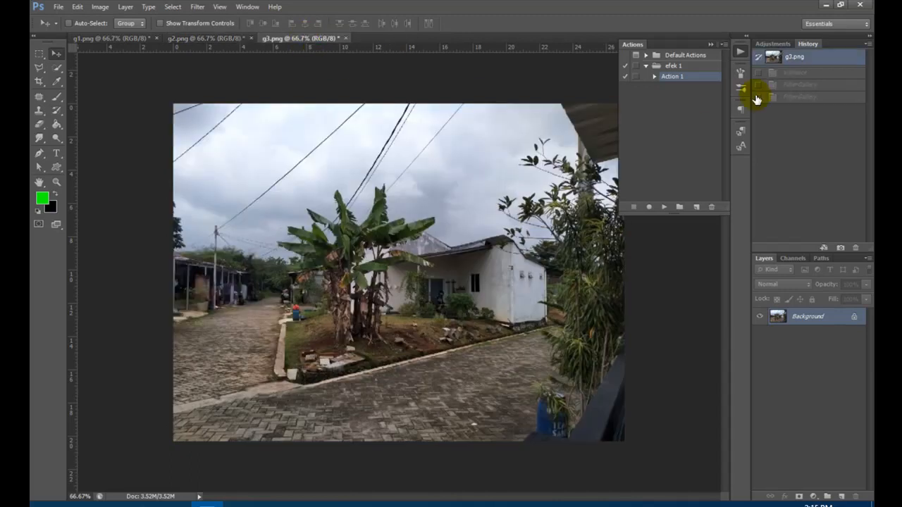
click(674, 76)
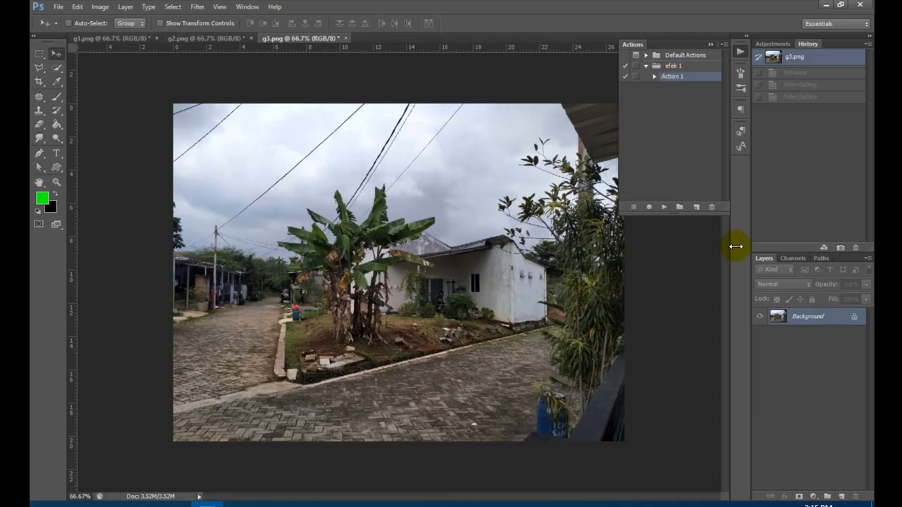
click(664, 207)
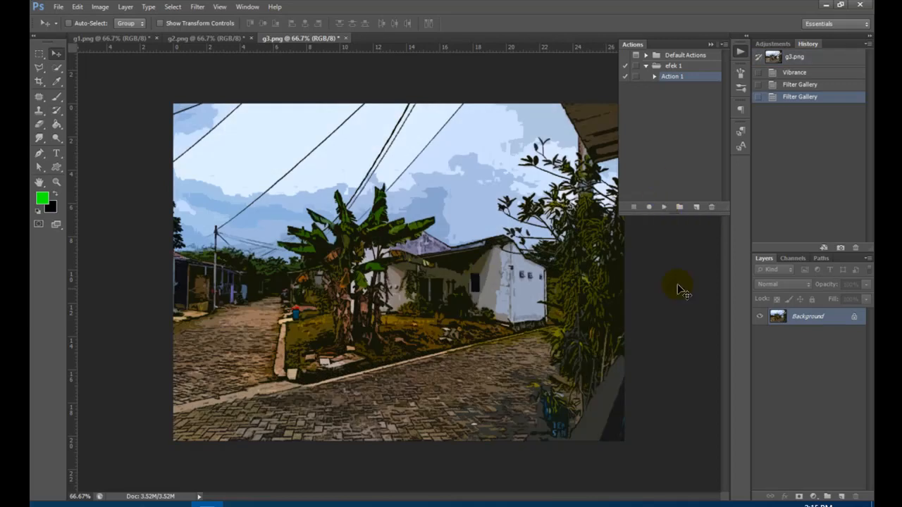